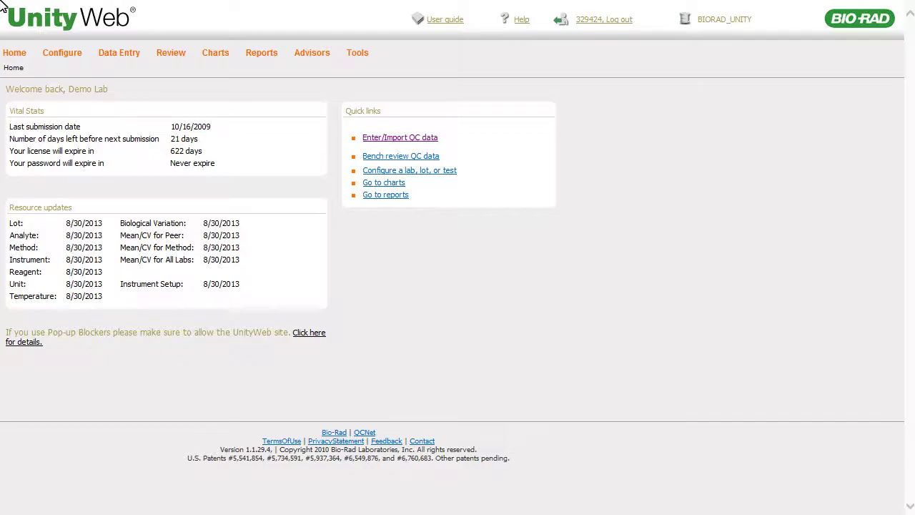
# Switch to the Single Test Point Data Entry screen for Acetaminophen via the Data Entry menu
pyautogui.click(113, 57)
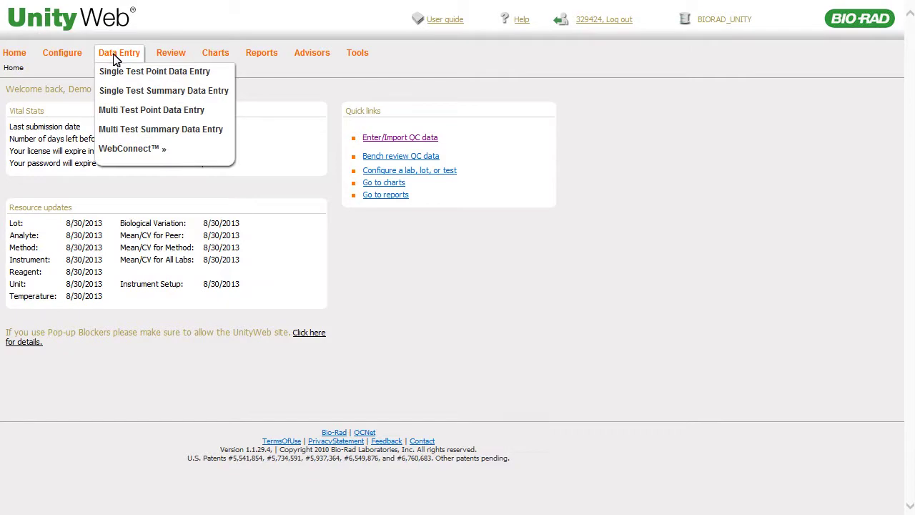
pyautogui.click(118, 75)
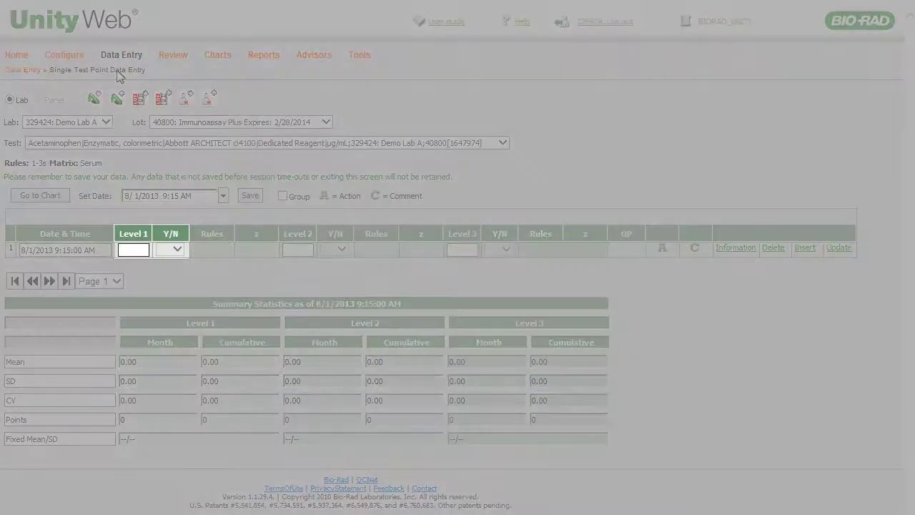
# Enter Acetaminophen Level 1 result 9.73 and Level 2 result 36.5, then commit the row
pyautogui.write('9.73')
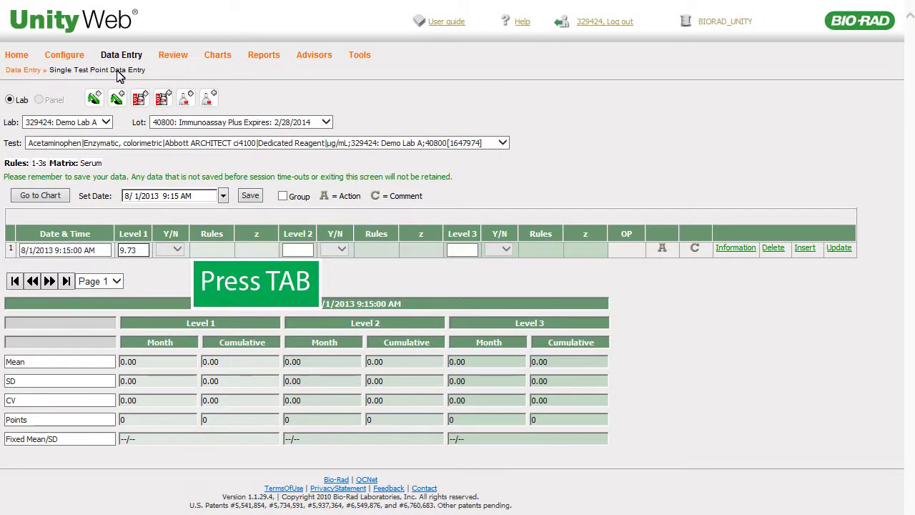
pyautogui.press('Tab')
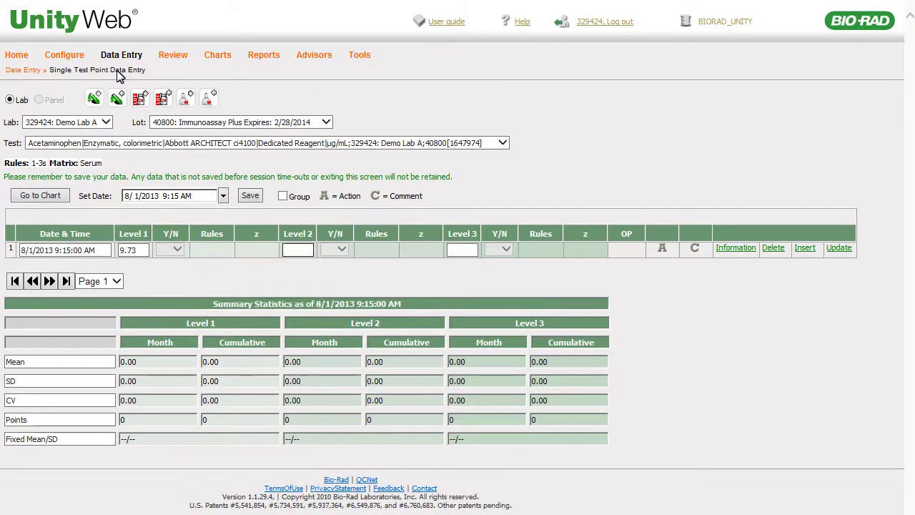
pyautogui.write('36.5')
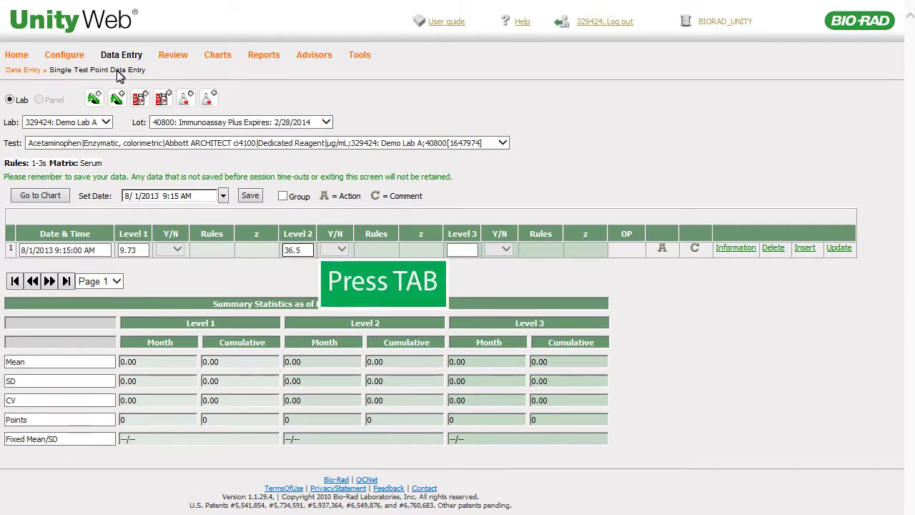
pyautogui.press('Tab')
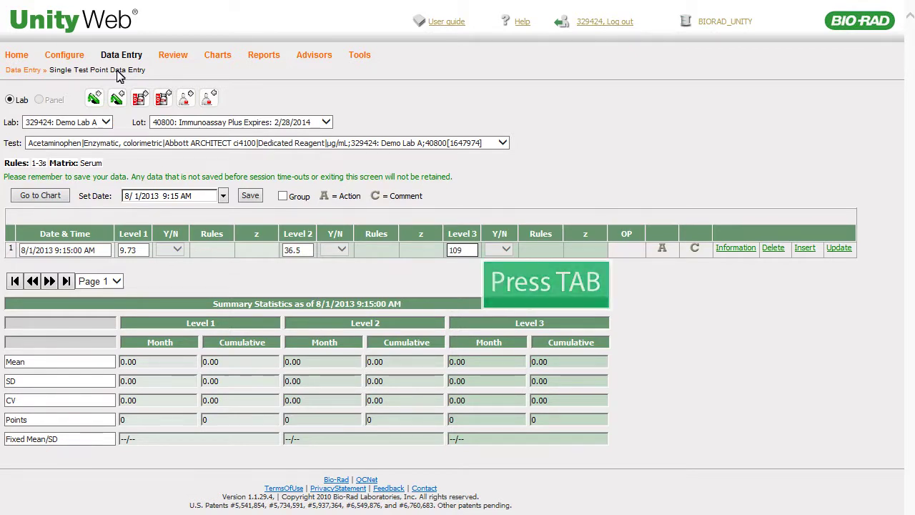
pyautogui.press('Tab')
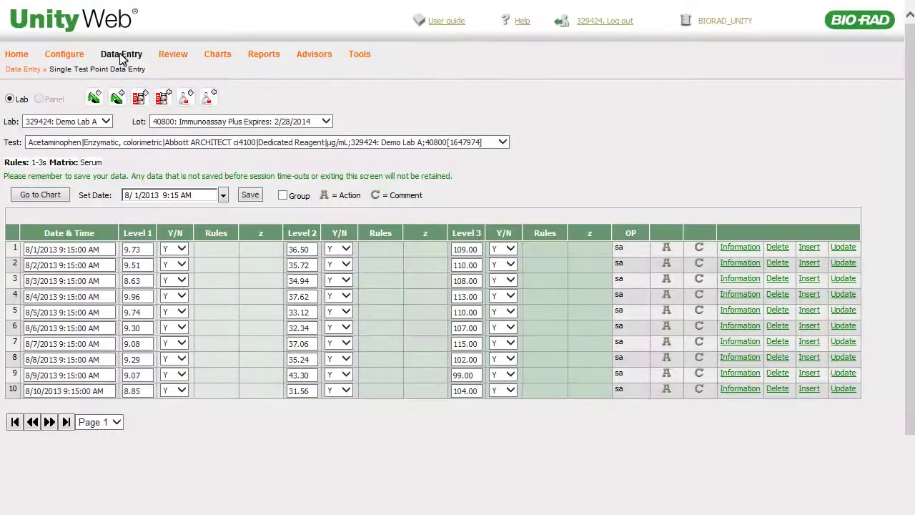
# Save the Acetaminophen summary row on the Single Test Summary Data Entry screen
pyautogui.click(122, 56)
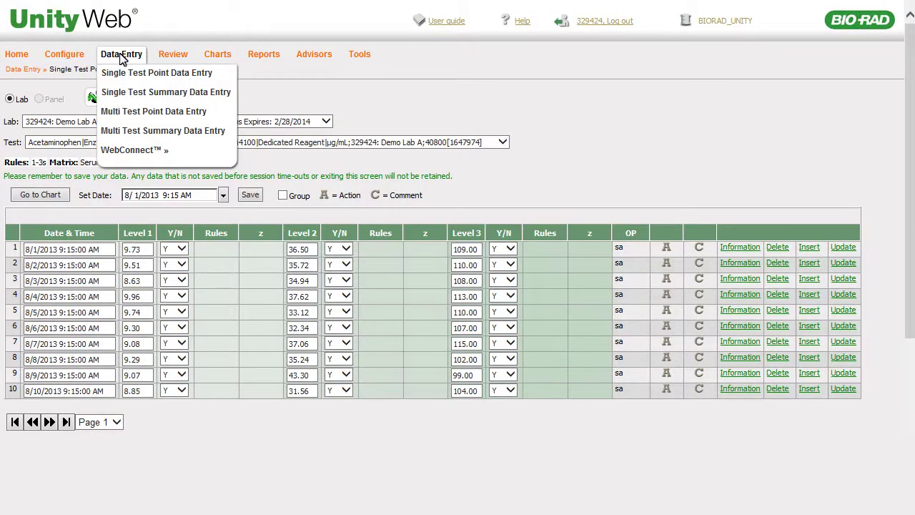
pyautogui.click(119, 94)
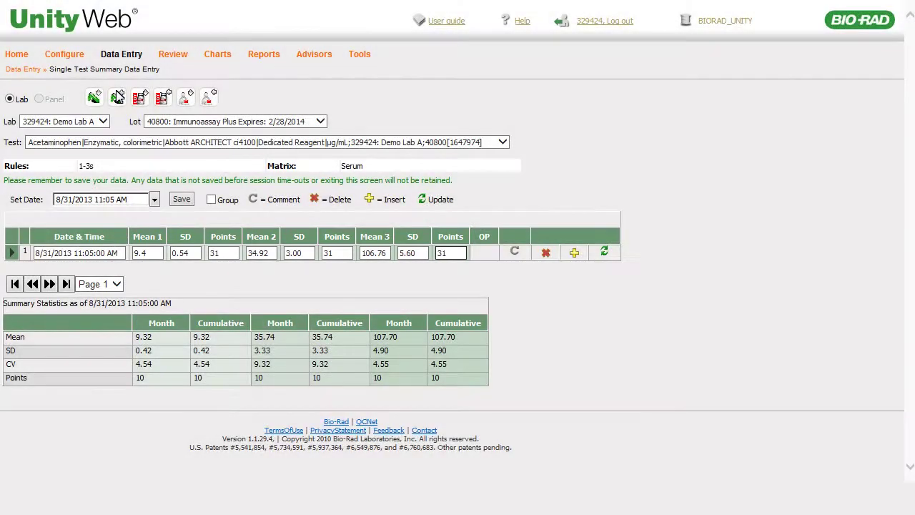
pyautogui.click(181, 200)
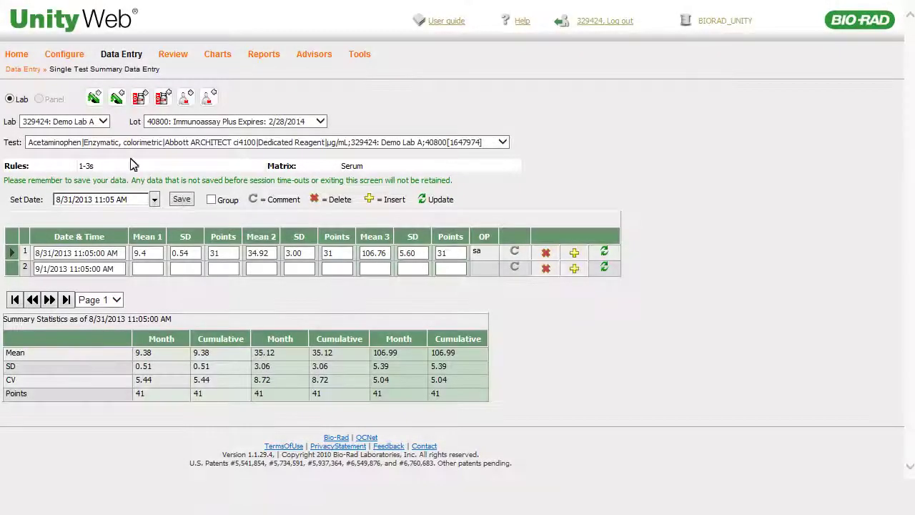
# Enter 5.59 as the first test's Level 1 result on Multi Test Point Data Entry
pyautogui.click(116, 57)
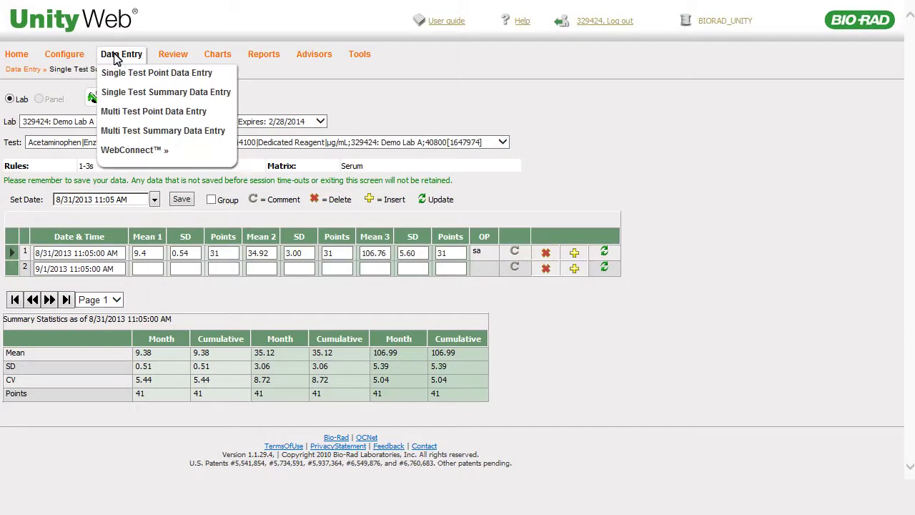
pyautogui.click(117, 112)
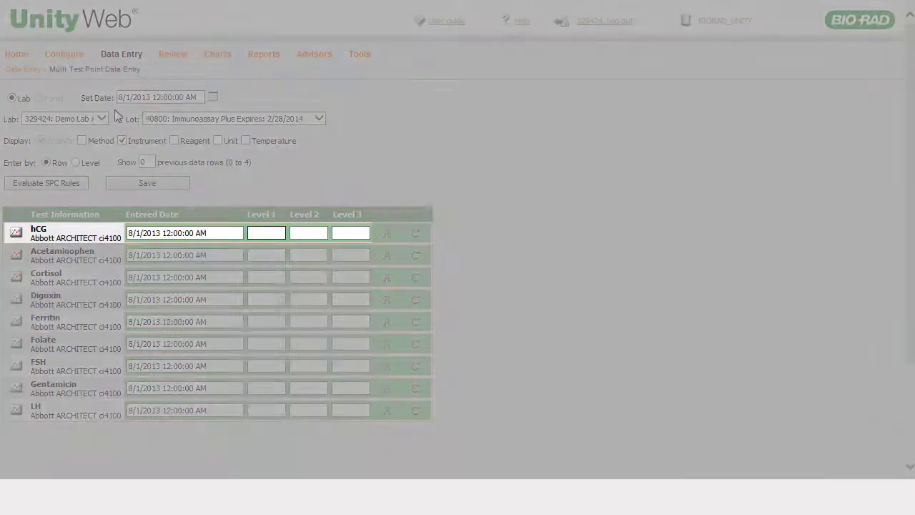
pyautogui.write('5.59')
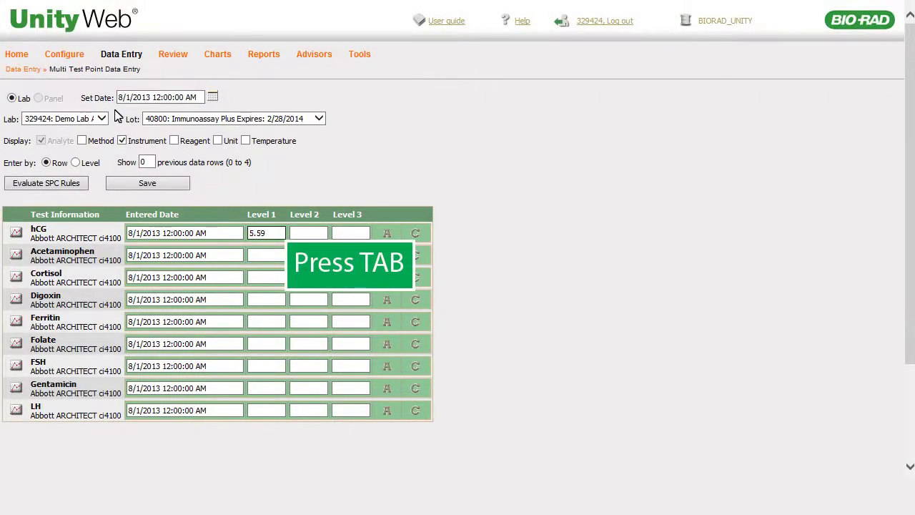
pyautogui.press('Tab')
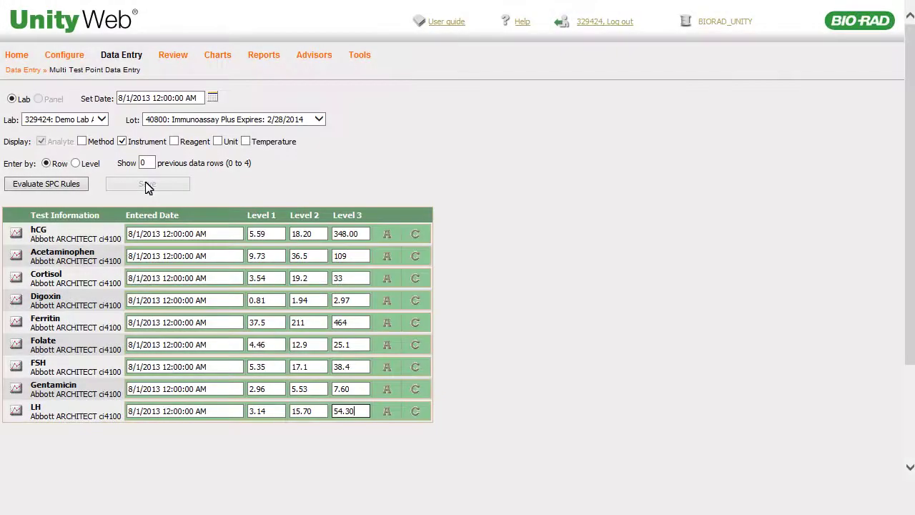
# Switch to the Multi Test Summary Data Entry screen for the nine tests
pyautogui.click(115, 57)
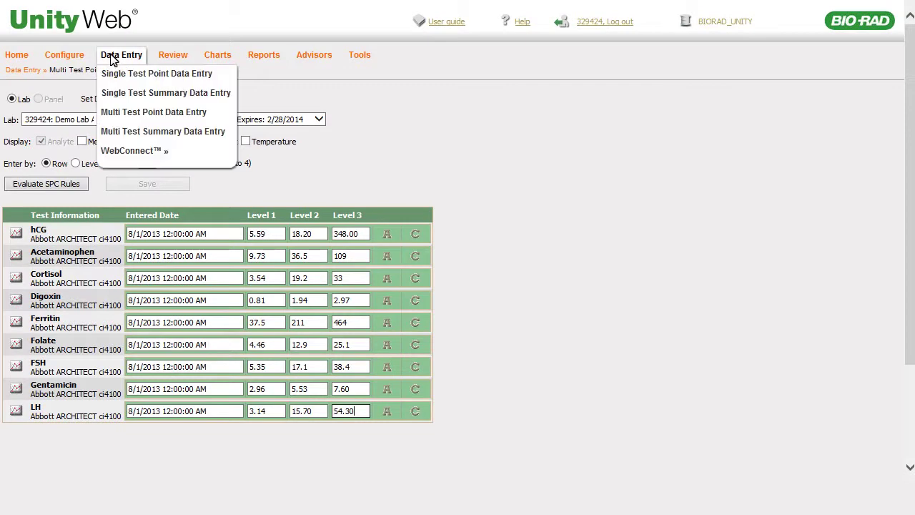
pyautogui.click(114, 132)
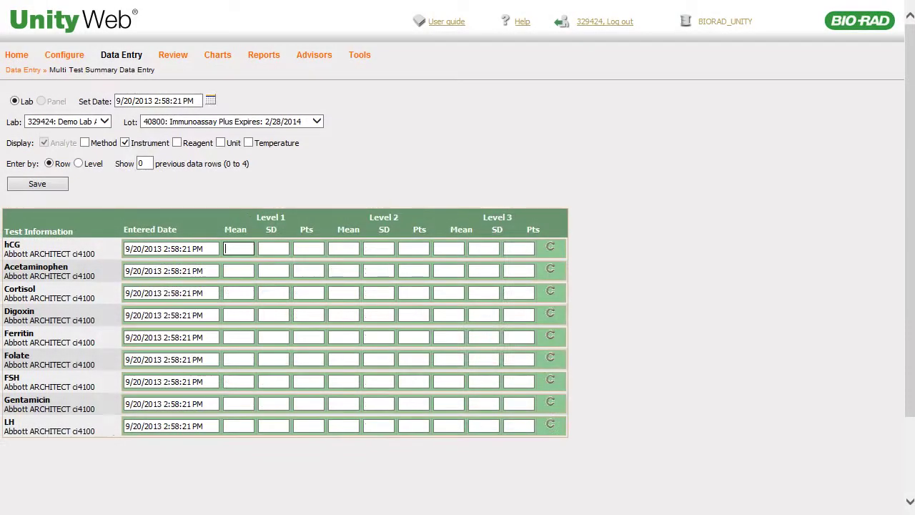